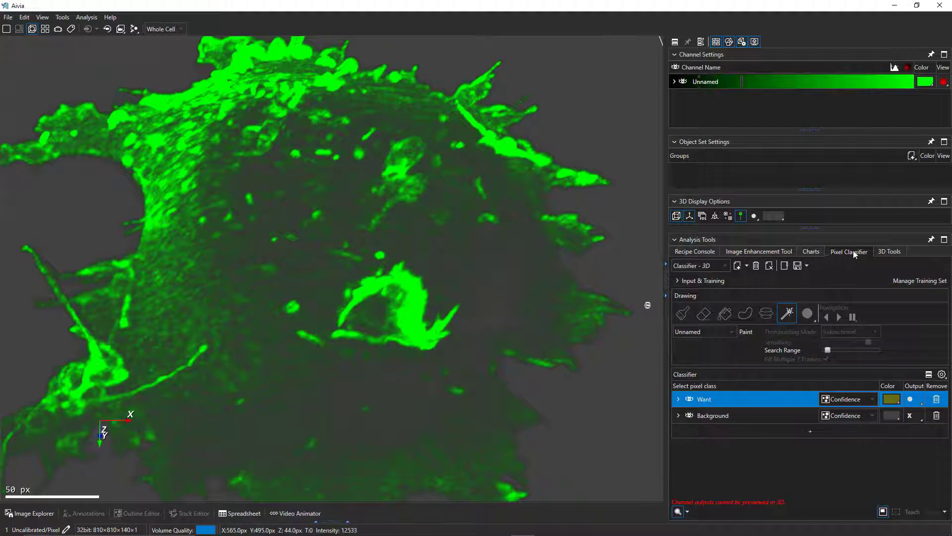
Step: In the 3D view, select the bright curved protrusion with the Magic Wand and paint it into the Want class
{"action": "left_click", "coordinate": [787, 318]}
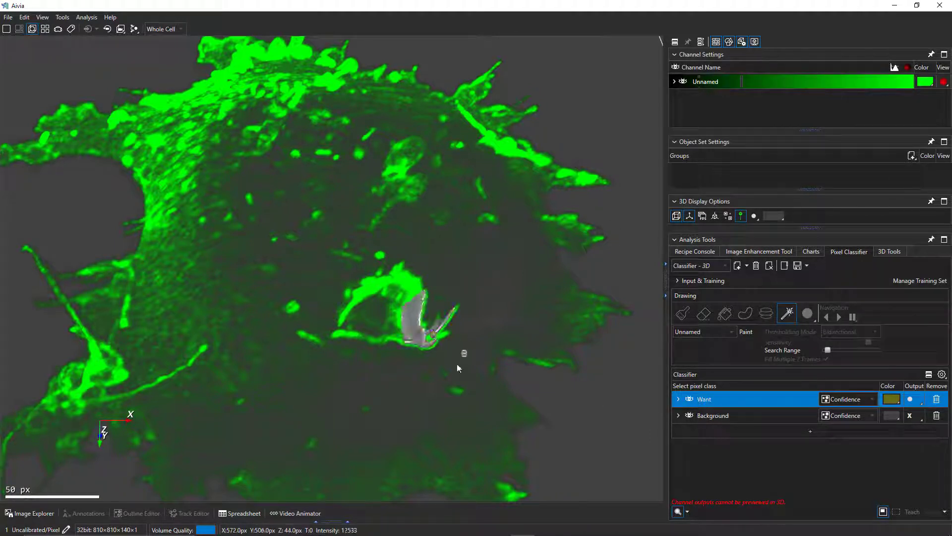
{"action": "scroll", "coordinate": [432, 341], "scroll_direction": "up", "scroll_amount": 5}
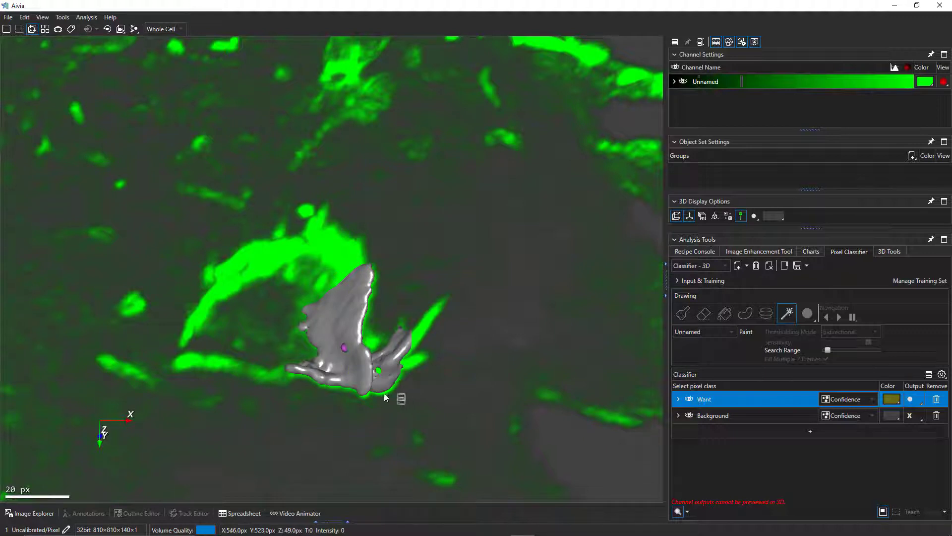
{"action": "mouse_move", "coordinate": [530, 313]}
{"action": "left_mouse_down"}
{"action": "mouse_move", "coordinate": [387, 343]}
{"action": "mouse_move", "coordinate": [439, 344]}
{"action": "mouse_move", "coordinate": [507, 318]}
{"action": "left_mouse_up"}
{"action": "left_click", "coordinate": [746, 332]}
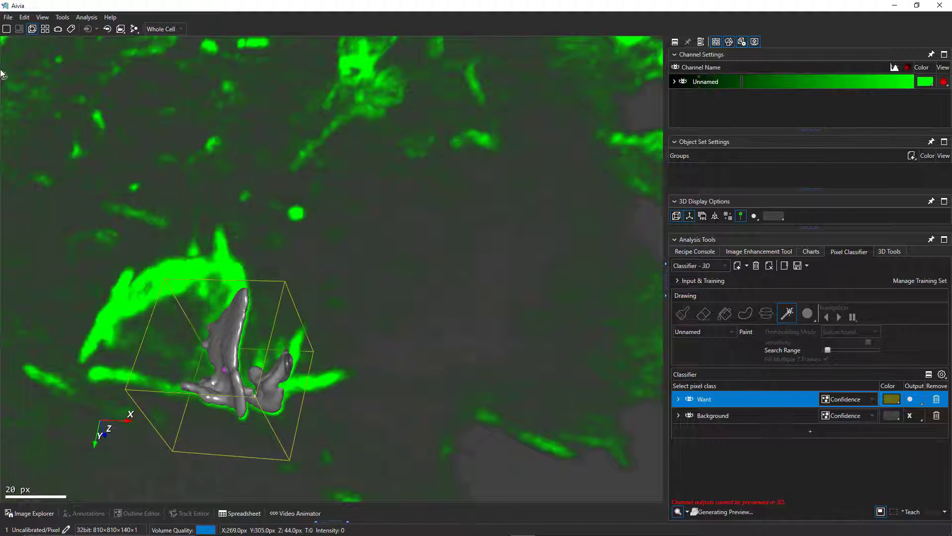
Step: In the 2D slice view, set the Want class colour to dark blue and its output to Segmentation, and go to Z slice 32
{"action": "left_click", "coordinate": [6, 29]}
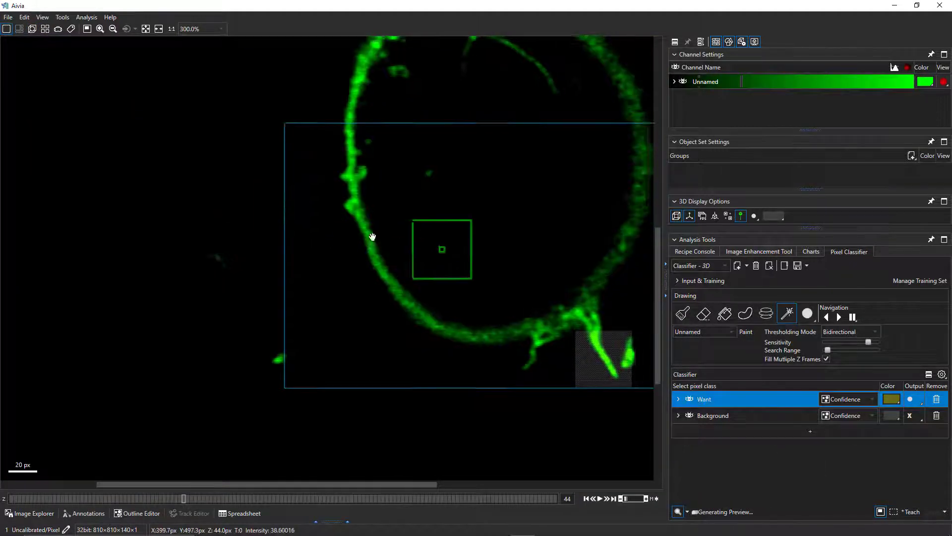
{"action": "left_click", "coordinate": [892, 415]}
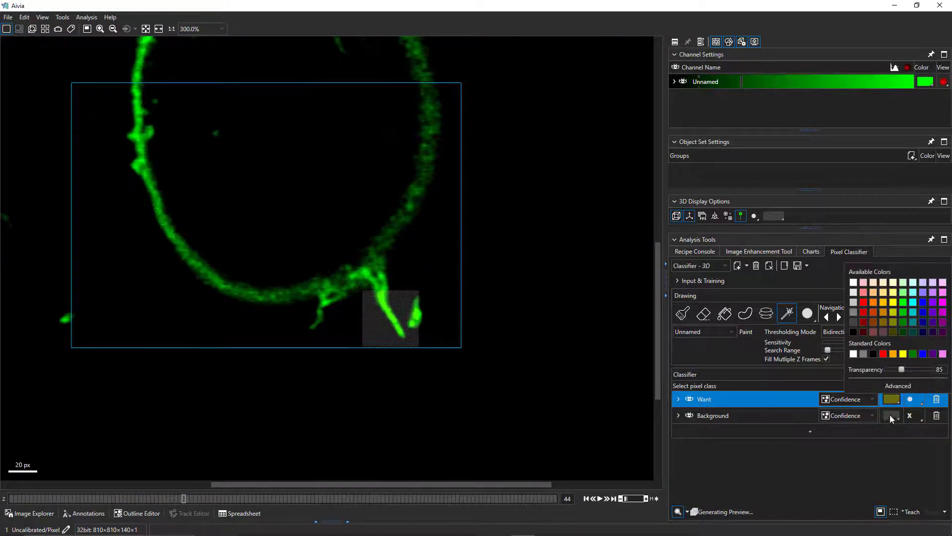
{"action": "left_click", "coordinate": [924, 323]}
{"action": "scroll", "coordinate": [411, 318], "scroll_direction": "up", "scroll_amount": 5}
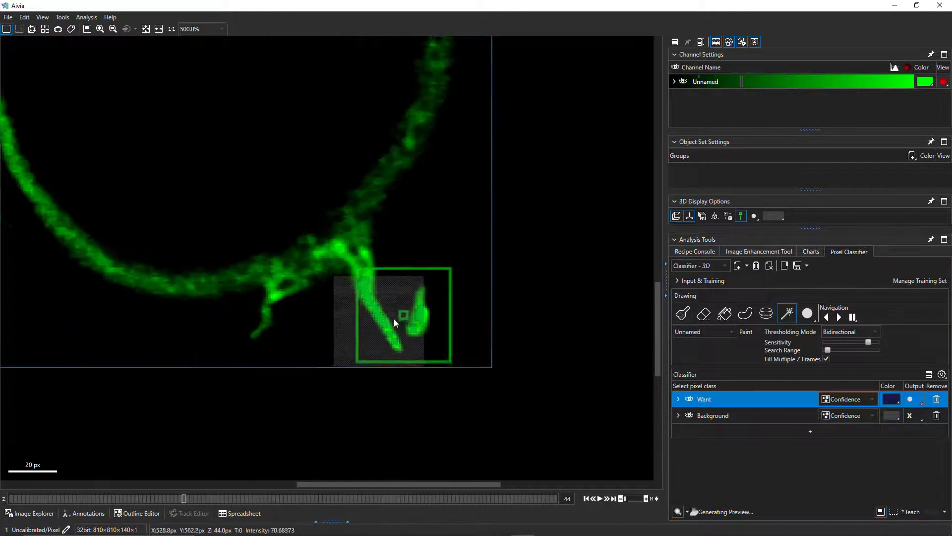
{"action": "left_click", "coordinate": [856, 400]}
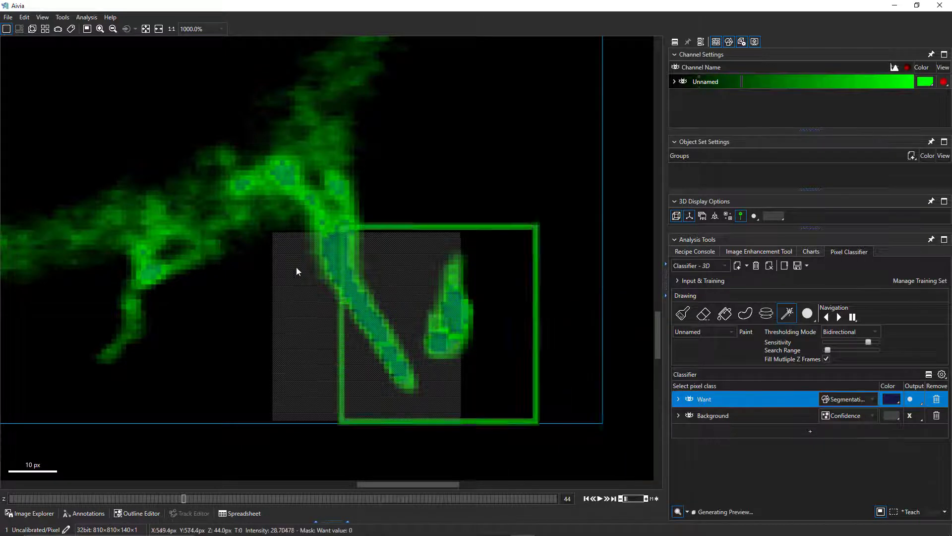
{"action": "left_click_drag", "start_coordinate": [185, 499], "coordinate": [138, 499]}
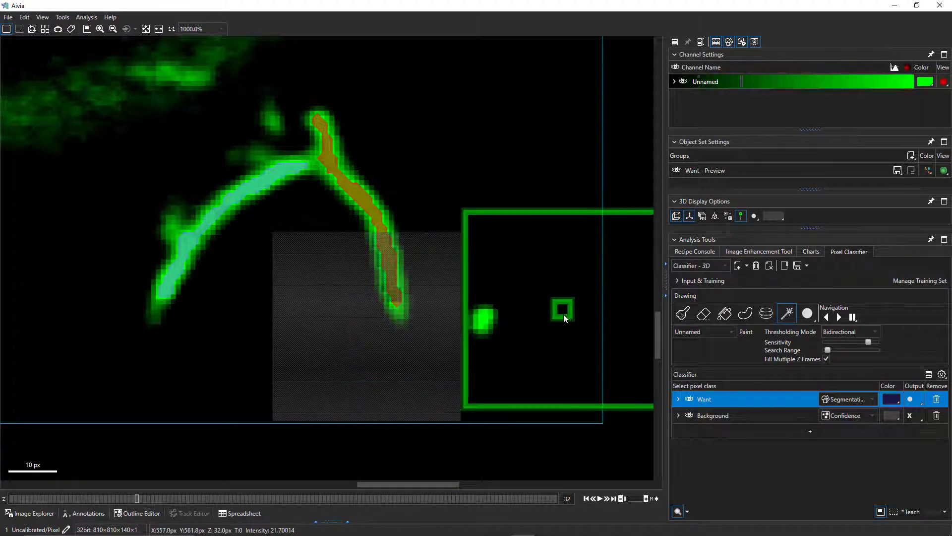
{"action": "left_click", "coordinate": [789, 320]}
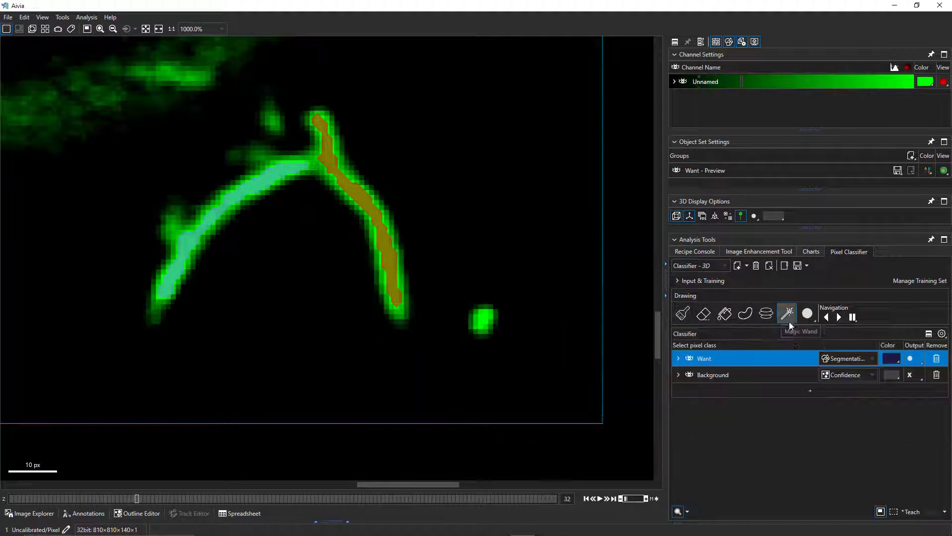
{"action": "left_click", "coordinate": [789, 316]}
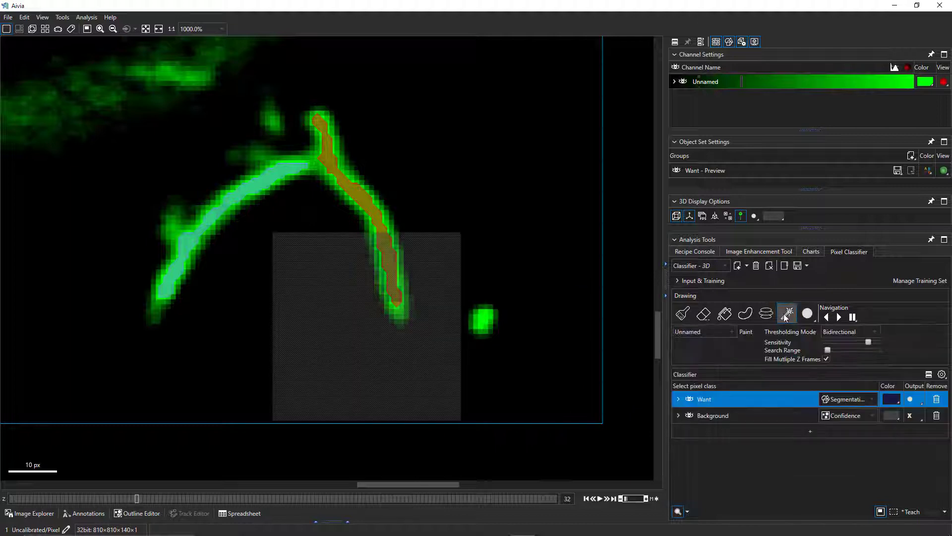
{"action": "left_click", "coordinate": [684, 316]}
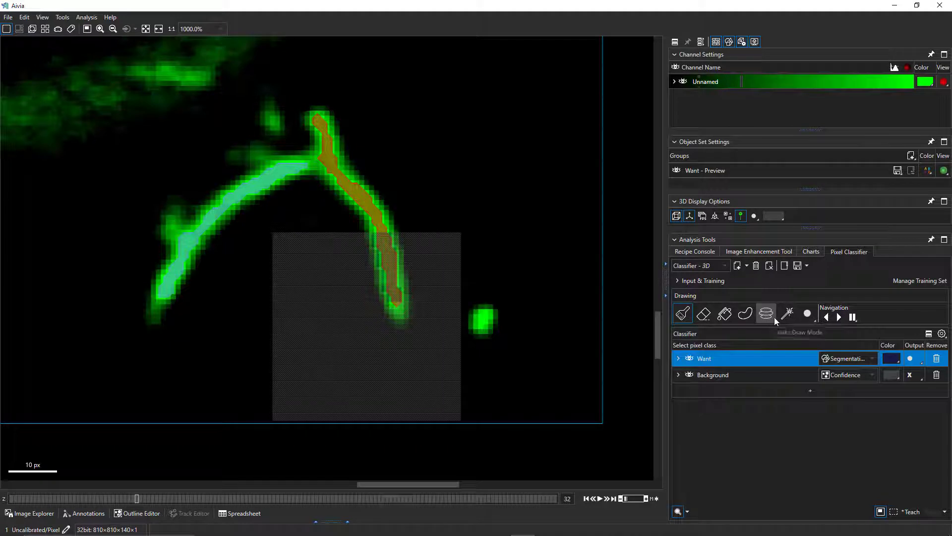
{"action": "left_click", "coordinate": [789, 317]}
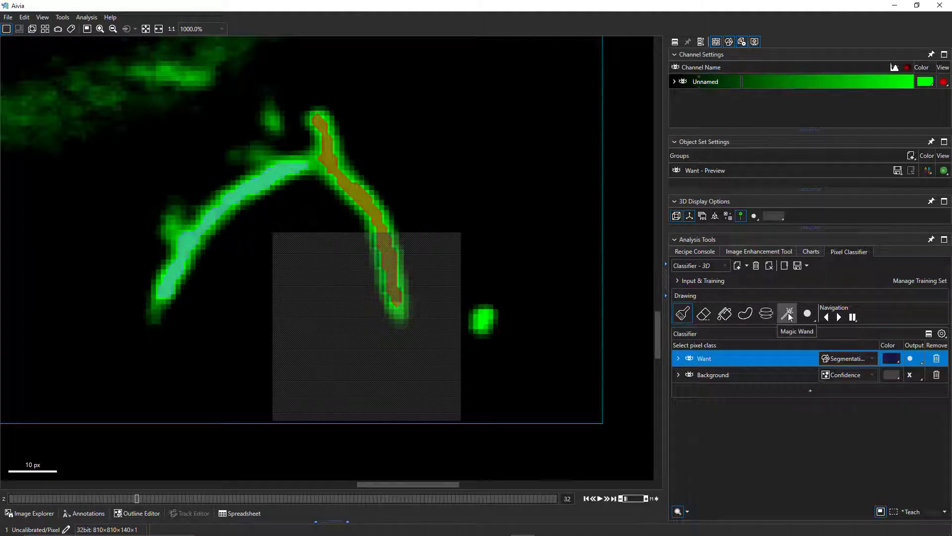
Step: Slightly reduce the Magic Wand search range and paint the fork where the two bright branches meet into the Want class
{"action": "left_click", "coordinate": [351, 191]}
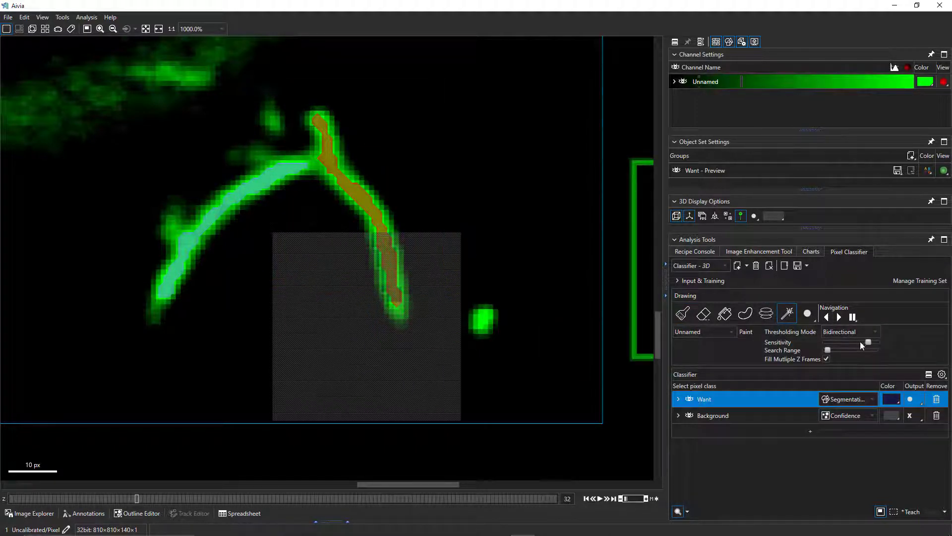
{"action": "left_click_drag", "start_coordinate": [829, 350], "coordinate": [826, 350]}
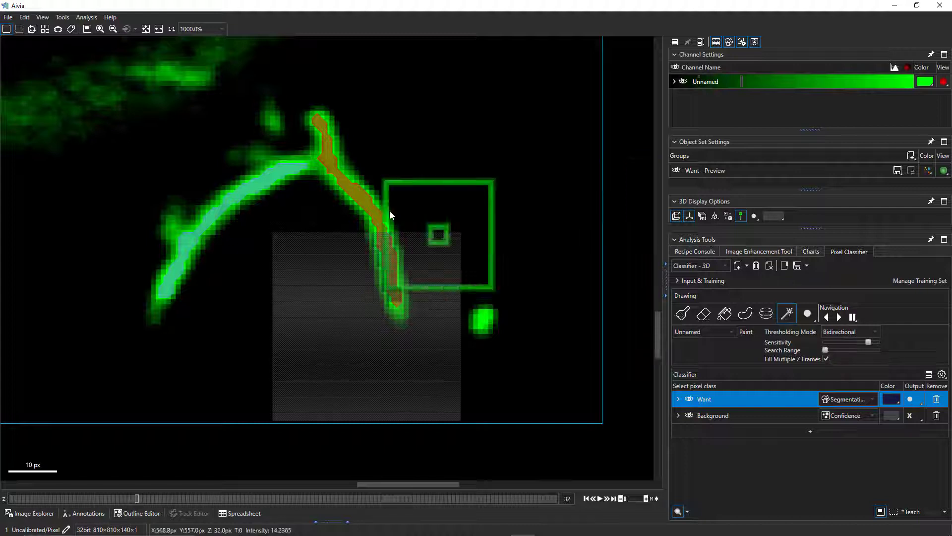
{"action": "left_click", "coordinate": [340, 185]}
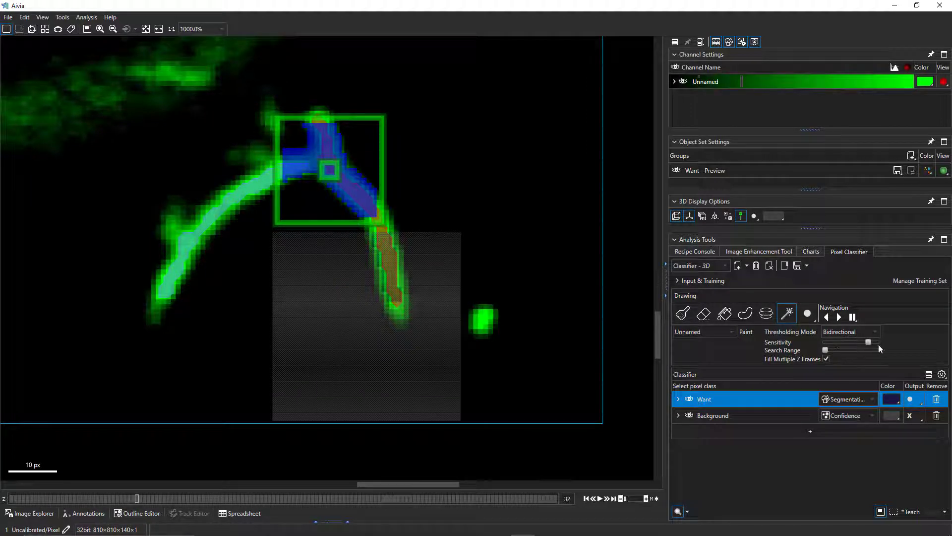
{"action": "mouse_move", "coordinate": [872, 346]}
{"action": "left_mouse_down"}
{"action": "mouse_move", "coordinate": [846, 346]}
{"action": "mouse_move", "coordinate": [871, 347]}
{"action": "left_mouse_up"}
{"action": "left_click", "coordinate": [748, 334]}
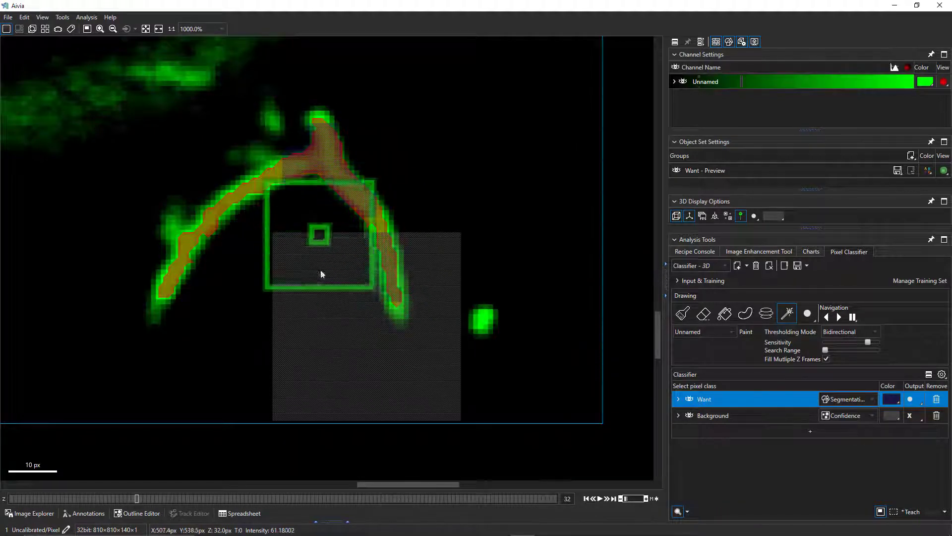
Step: Review the Want preview on Z slice 39 and in 3D, and teach the classifier with the painted regions
{"action": "mouse_move", "coordinate": [149, 500]}
{"action": "left_mouse_down"}
{"action": "mouse_move", "coordinate": [117, 497]}
{"action": "mouse_move", "coordinate": [164, 498]}
{"action": "left_mouse_up"}
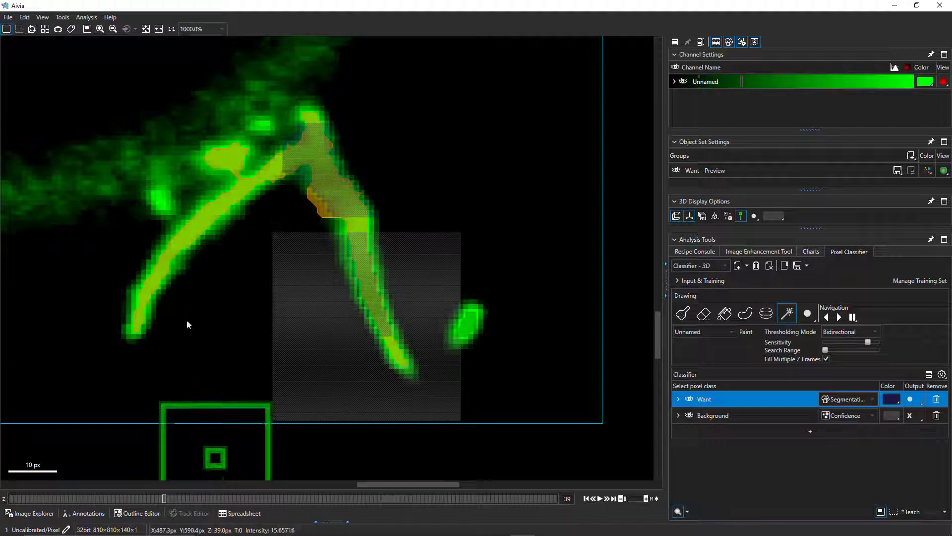
{"action": "left_click", "coordinate": [32, 30]}
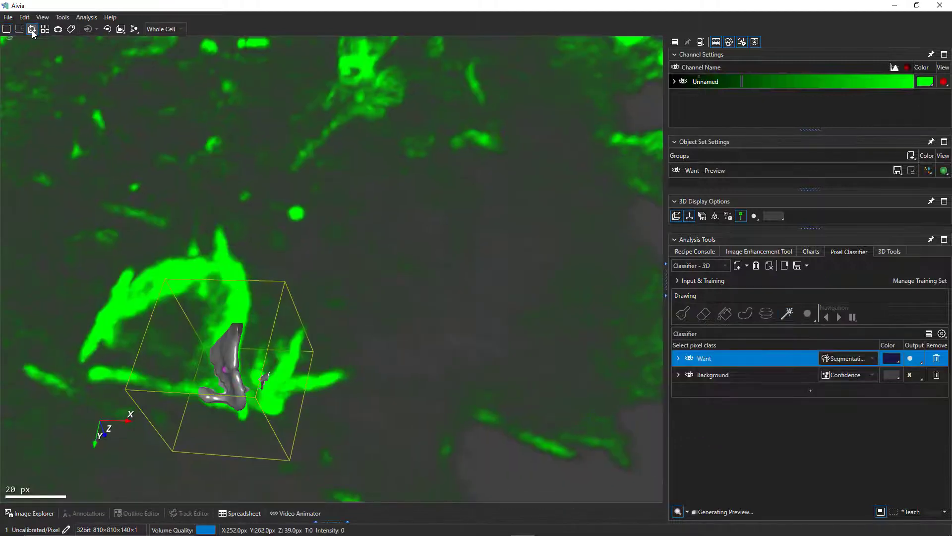
{"action": "left_click_drag", "start_coordinate": [360, 323], "coordinate": [436, 303]}
{"action": "left_click_drag", "start_coordinate": [339, 316], "coordinate": [291, 365]}
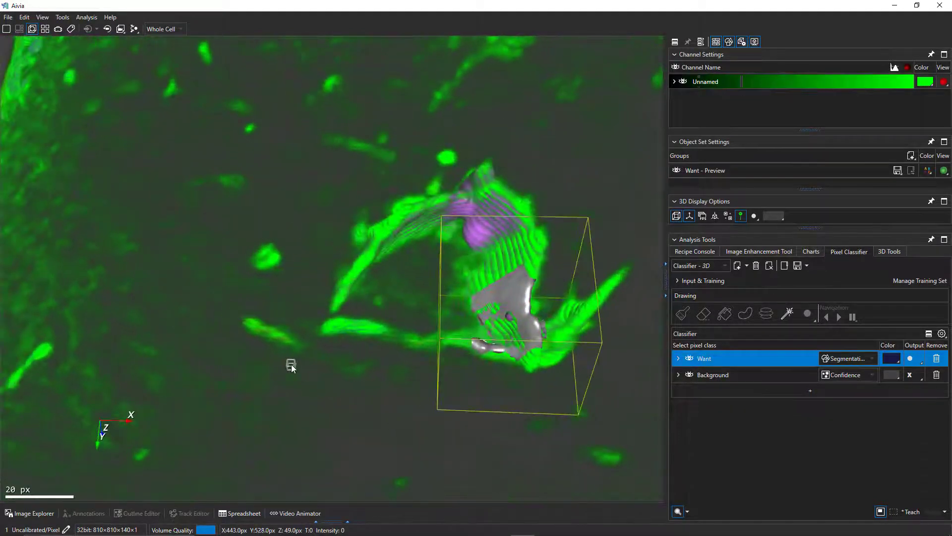
{"action": "left_click", "coordinate": [910, 511]}
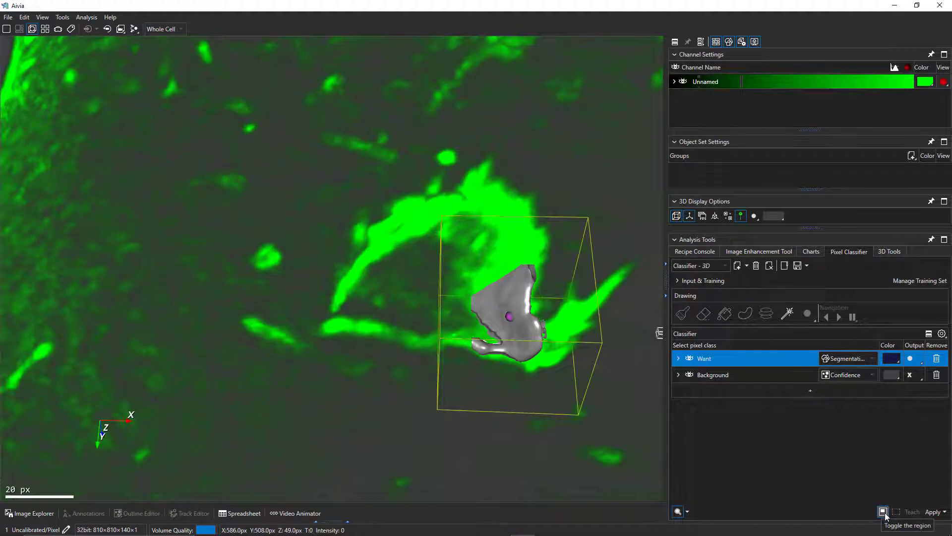
Step: Check the image in the 2D slice view, return to 3D and apply the taught classifier
{"action": "left_click", "coordinate": [6, 30]}
{"action": "scroll", "coordinate": [145, 156], "scroll_direction": "down", "scroll_amount": 5}
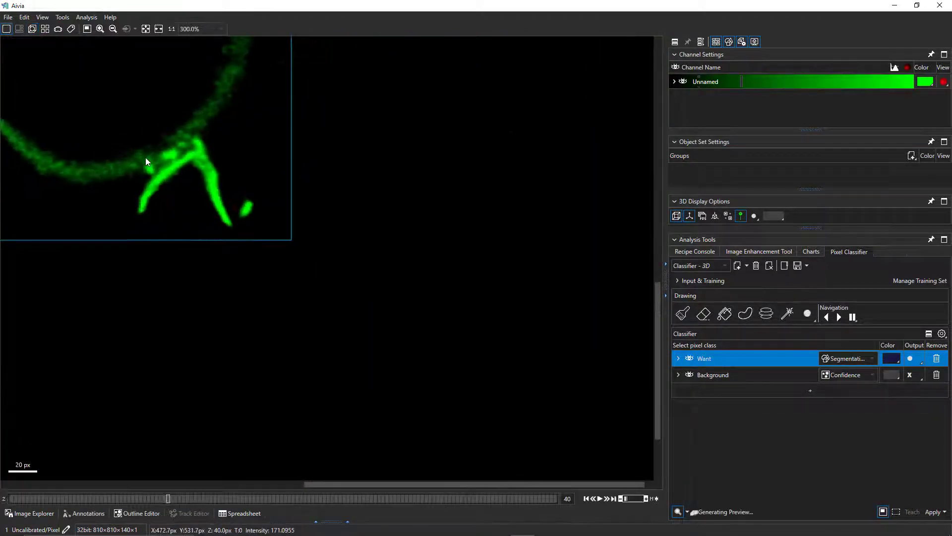
{"action": "left_click", "coordinate": [32, 29]}
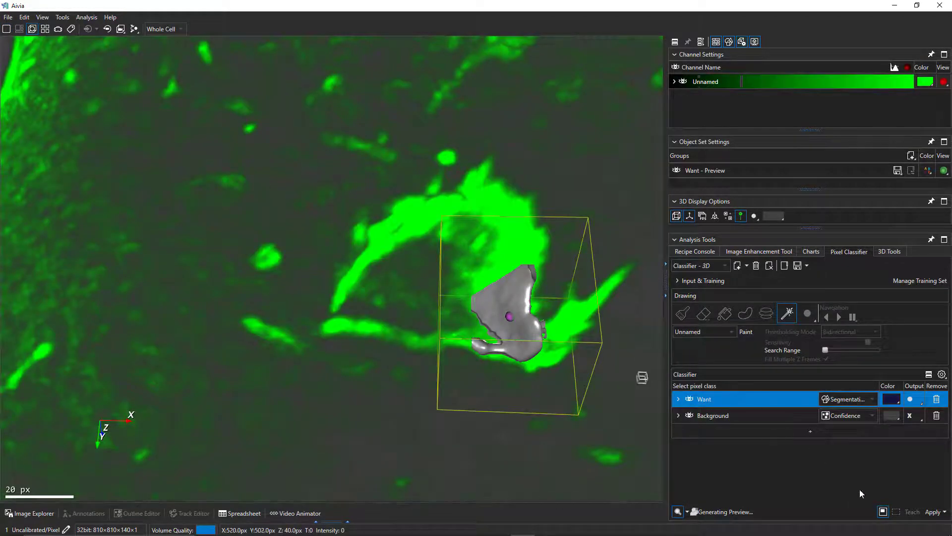
{"action": "left_click", "coordinate": [932, 511]}
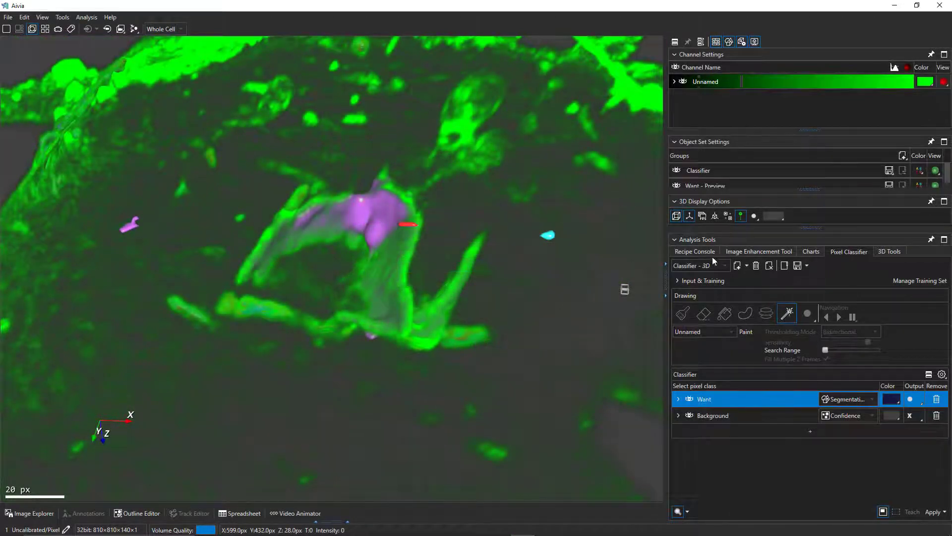
Step: Open the recipe console and toggle the green channel's visibility to compare the segmented objects with the raw volume
{"action": "left_click", "coordinate": [696, 251]}
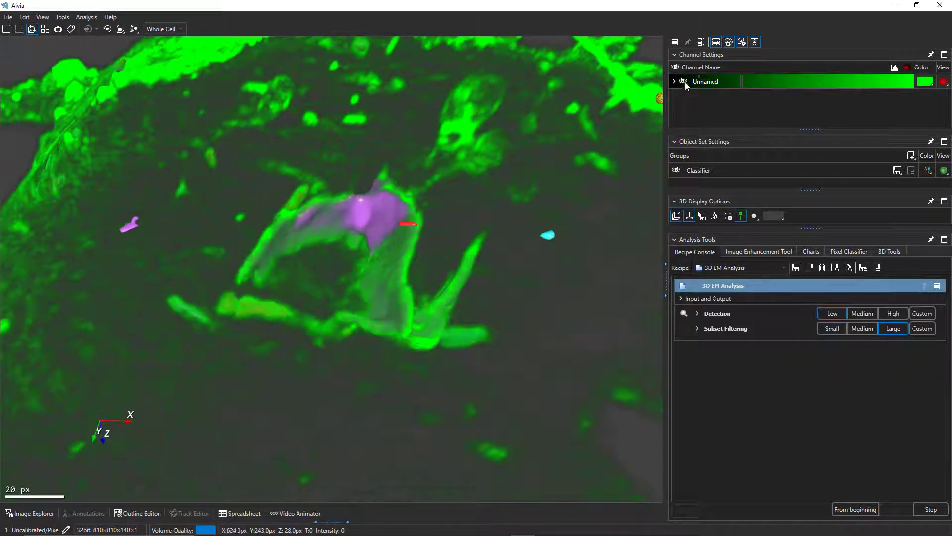
{"action": "left_click", "coordinate": [683, 82]}
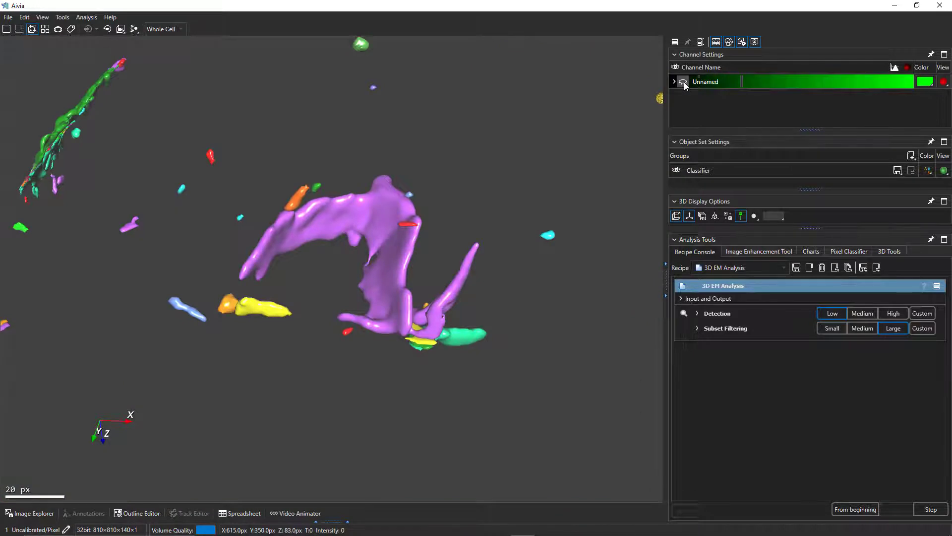
{"action": "left_click", "coordinate": [684, 82]}
{"action": "left_click", "coordinate": [683, 82]}
{"action": "left_click", "coordinate": [684, 82]}
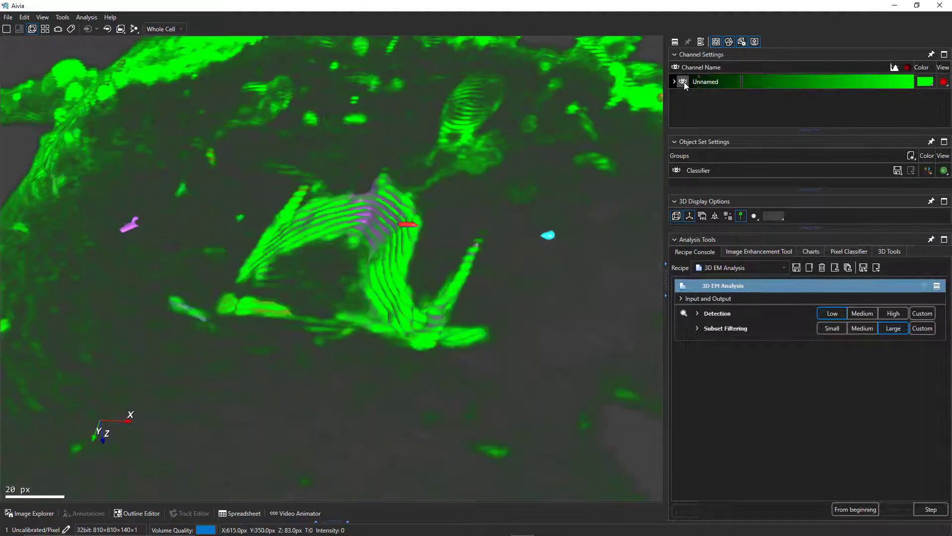
{"action": "left_click", "coordinate": [684, 82]}
{"action": "left_click", "coordinate": [684, 82]}
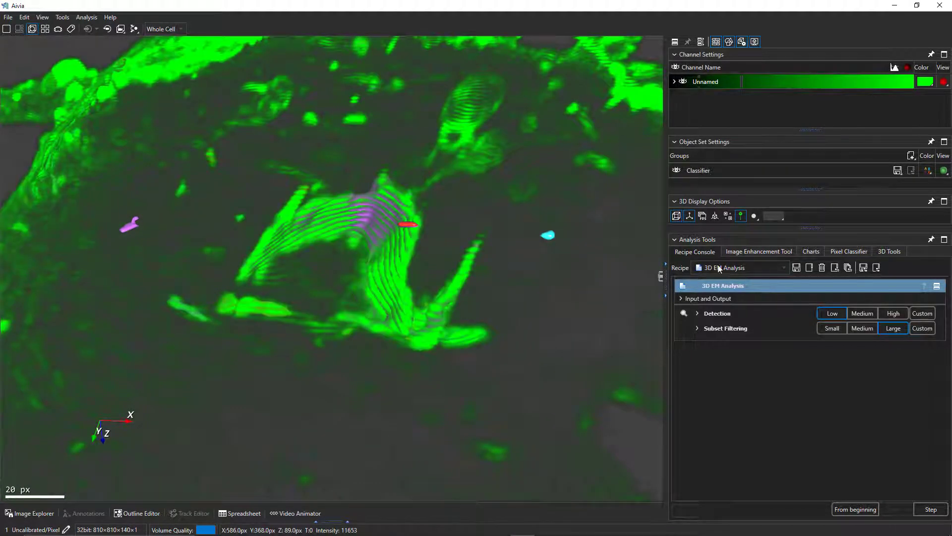
Step: Enlarge the 3D display options, add a Z ortho plane through the volume and move it to about Z 34
{"action": "left_click_drag", "start_coordinate": [812, 232], "coordinate": [812, 313]}
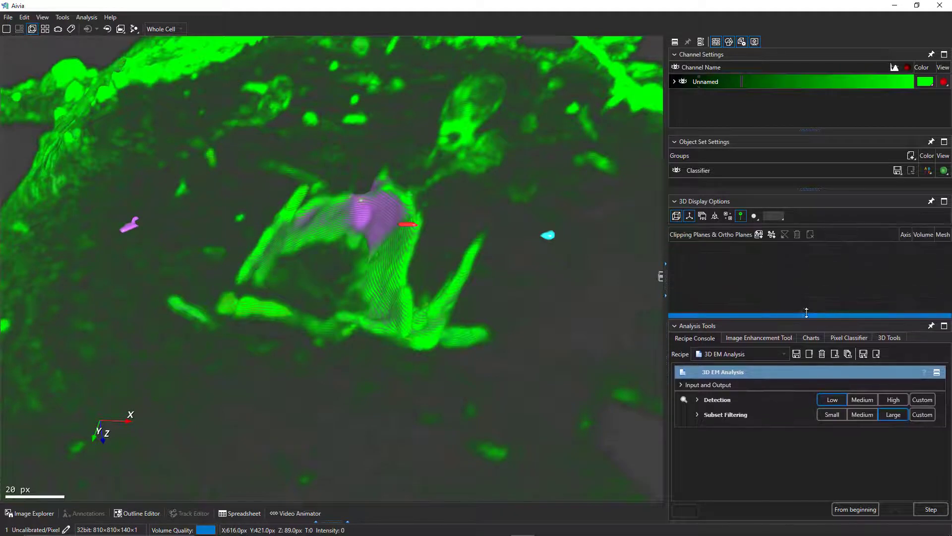
{"action": "left_click", "coordinate": [771, 235]}
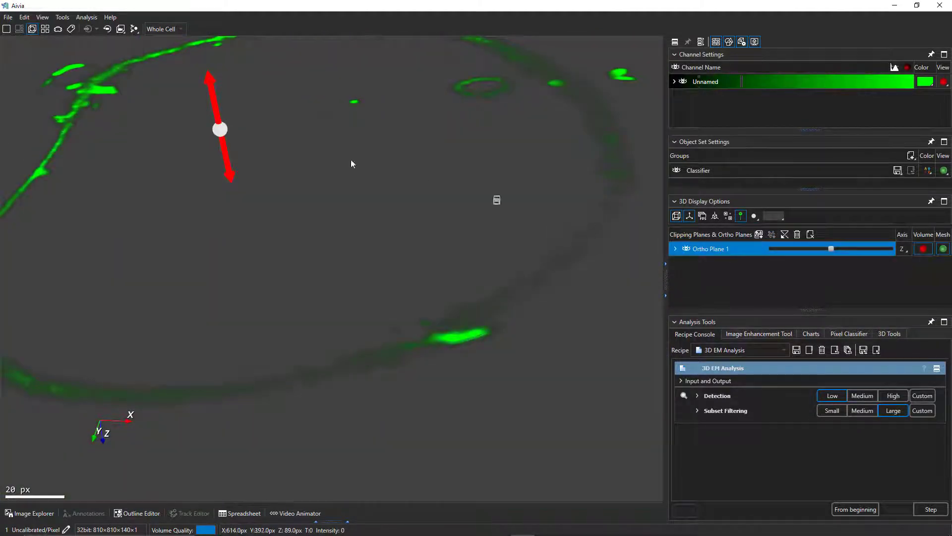
{"action": "left_click_drag", "start_coordinate": [222, 124], "coordinate": [206, 54]}
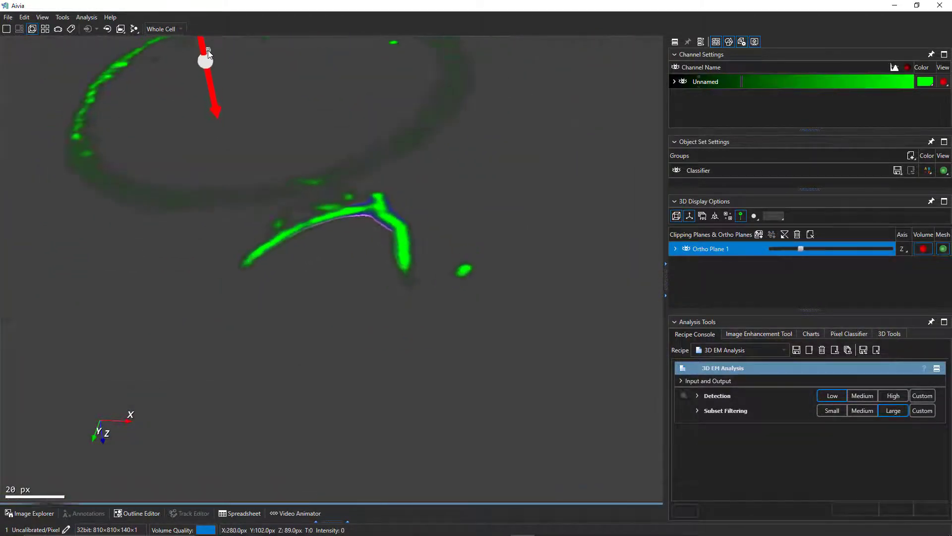
Step: Set the ortho plane's thickness to 15 and move it to Z position 29
{"action": "left_click", "coordinate": [674, 249]}
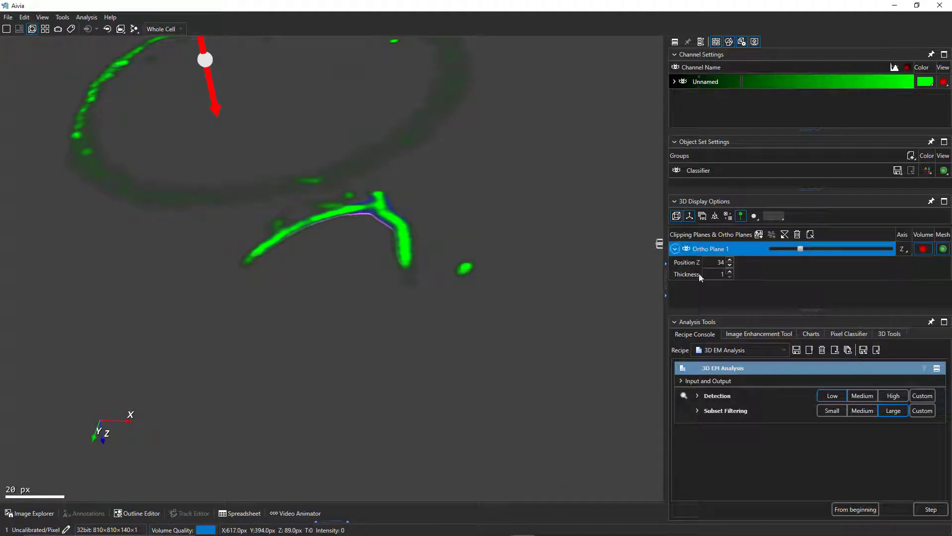
{"action": "left_click", "coordinate": [729, 272]}
{"action": "left_click", "coordinate": [730, 272]}
{"action": "left_click", "coordinate": [730, 272]}
{"action": "left_click", "coordinate": [729, 272]}
{"action": "left_click", "coordinate": [730, 272]}
{"action": "left_click", "coordinate": [729, 272]}
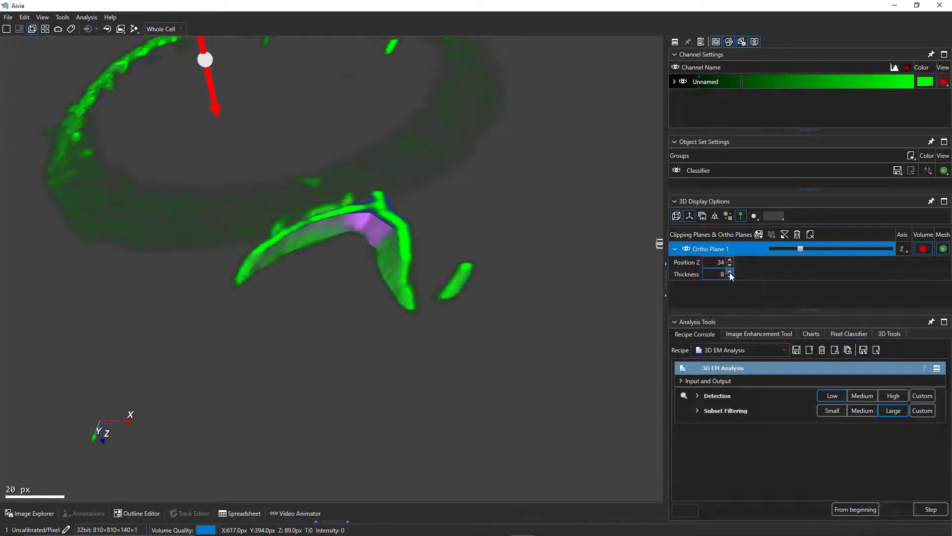
{"action": "left_click", "coordinate": [729, 272]}
{"action": "left_click", "coordinate": [729, 272]}
{"action": "left_click", "coordinate": [730, 272]}
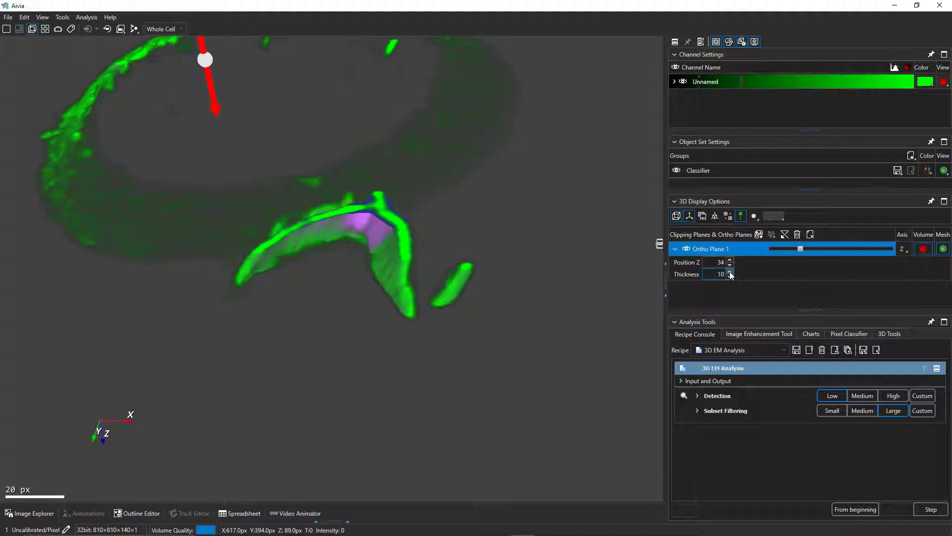
{"action": "left_click", "coordinate": [730, 272]}
{"action": "left_click", "coordinate": [729, 272]}
{"action": "left_click", "coordinate": [730, 272]}
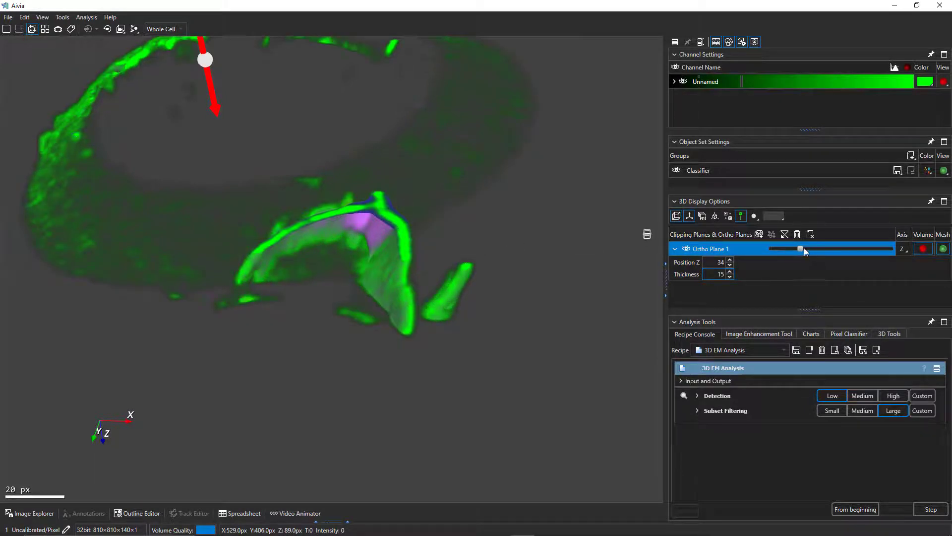
{"action": "mouse_move", "coordinate": [802, 248]}
{"action": "left_mouse_down"}
{"action": "mouse_move", "coordinate": [816, 251]}
{"action": "mouse_move", "coordinate": [799, 253]}
{"action": "left_mouse_up"}
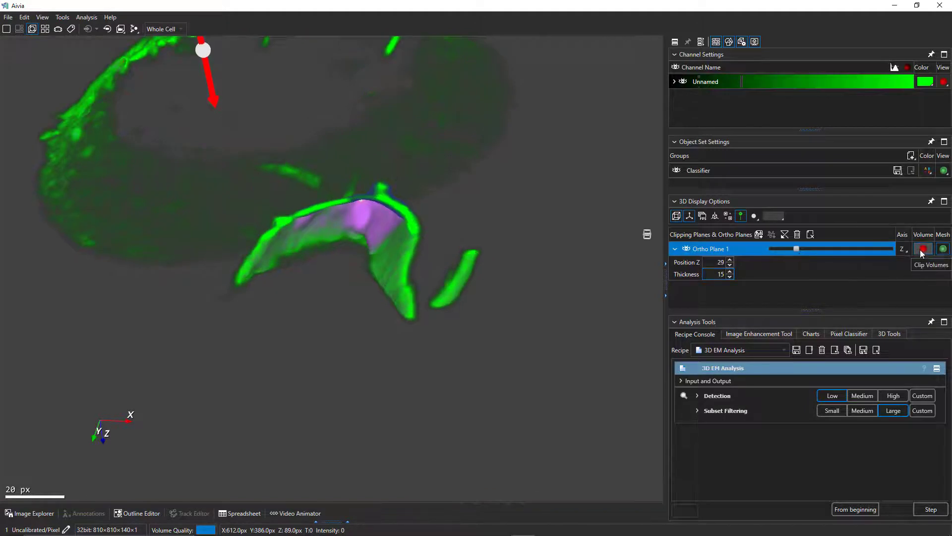
Step: Raise the green channel's lower intensity limit with the volume unclipped, and restore the ortho plane's volume clipping at Z 28
{"action": "left_click", "coordinate": [920, 249]}
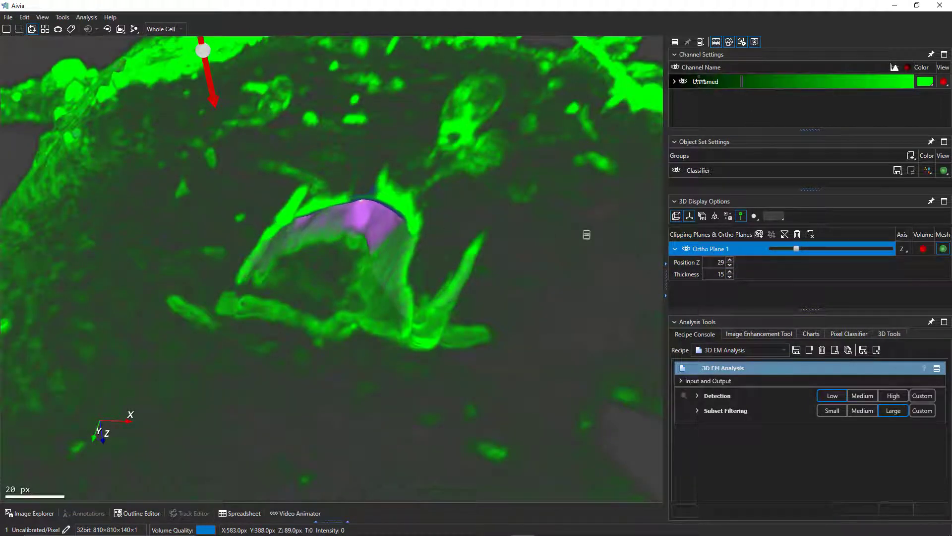
{"action": "left_click_drag", "start_coordinate": [740, 81], "coordinate": [756, 81]}
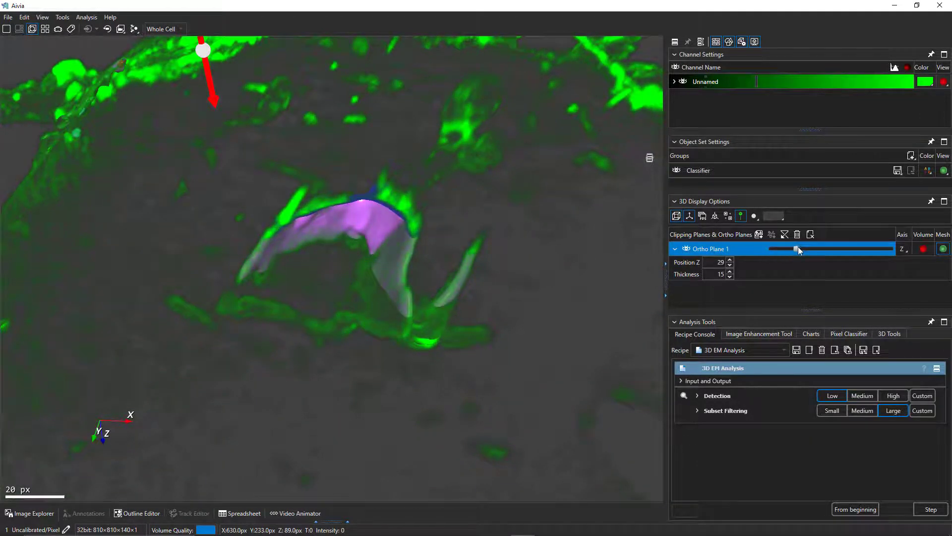
{"action": "mouse_move", "coordinate": [799, 247]}
{"action": "left_mouse_down"}
{"action": "mouse_move", "coordinate": [812, 248]}
{"action": "mouse_move", "coordinate": [781, 247]}
{"action": "mouse_move", "coordinate": [816, 241]}
{"action": "mouse_move", "coordinate": [796, 242]}
{"action": "left_mouse_up"}
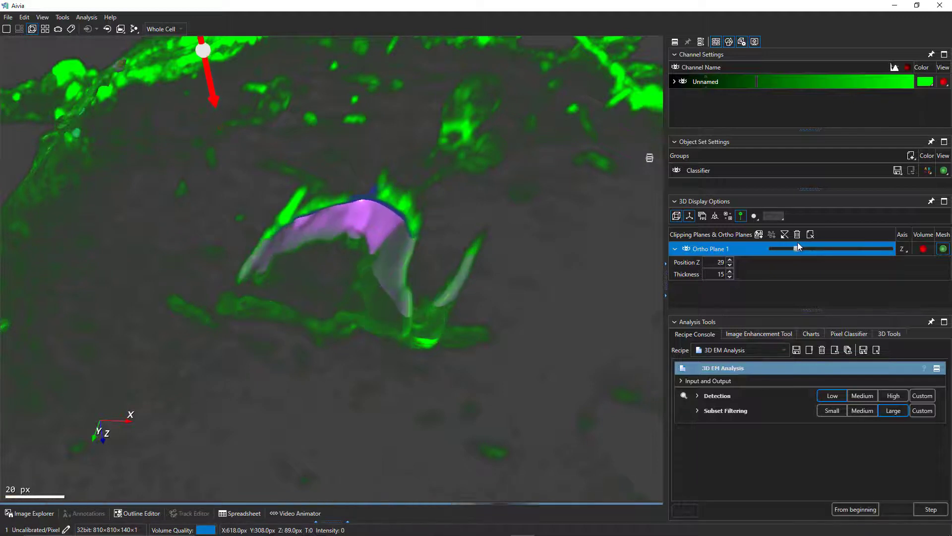
{"action": "left_click", "coordinate": [923, 249]}
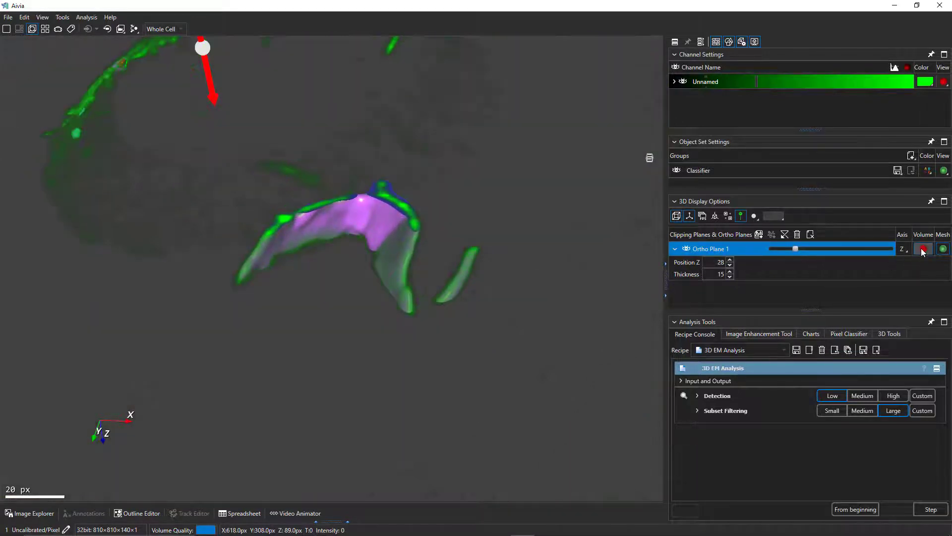
Step: Compare the segmented meshes with the ortho plane's mesh clipping off and on, viewing the bright structure from different angles
{"action": "scroll", "coordinate": [359, 237], "scroll_direction": "up", "scroll_amount": 4}
{"action": "left_click_drag", "start_coordinate": [371, 232], "coordinate": [487, 244]}
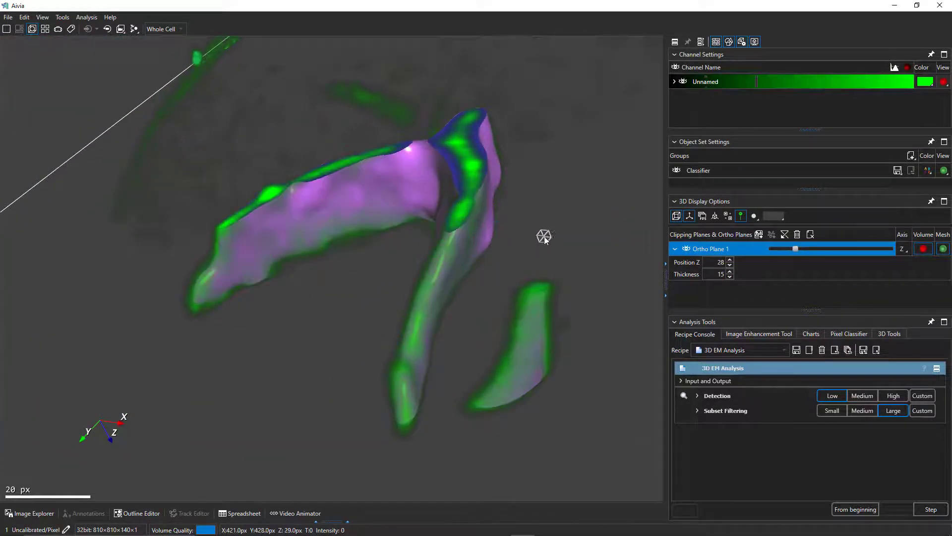
{"action": "scroll", "coordinate": [542, 240], "scroll_direction": "down", "scroll_amount": 4}
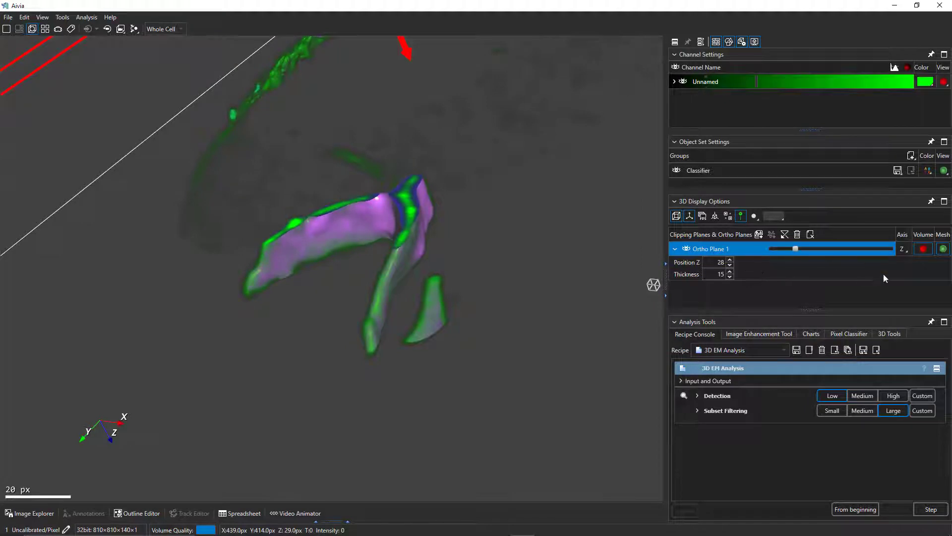
{"action": "left_click", "coordinate": [942, 251]}
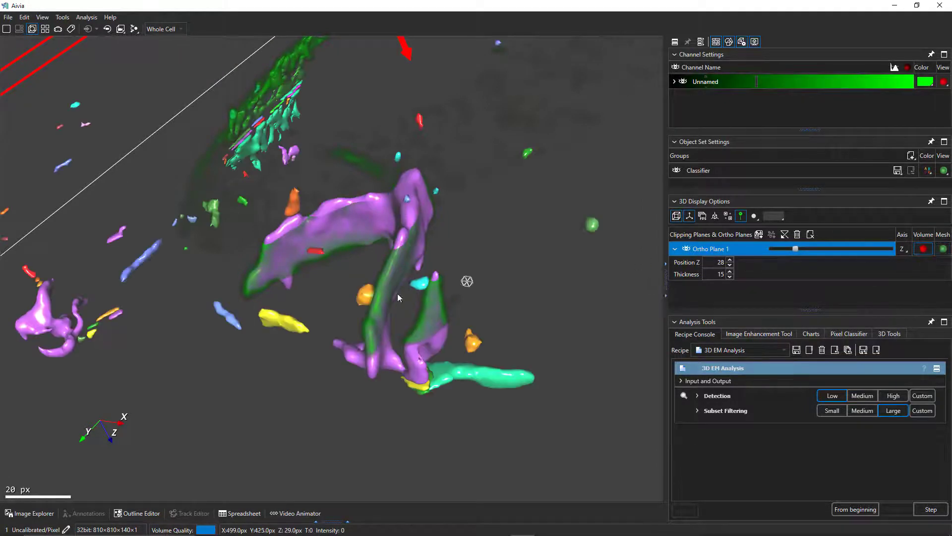
{"action": "left_click_drag", "start_coordinate": [464, 279], "coordinate": [415, 257]}
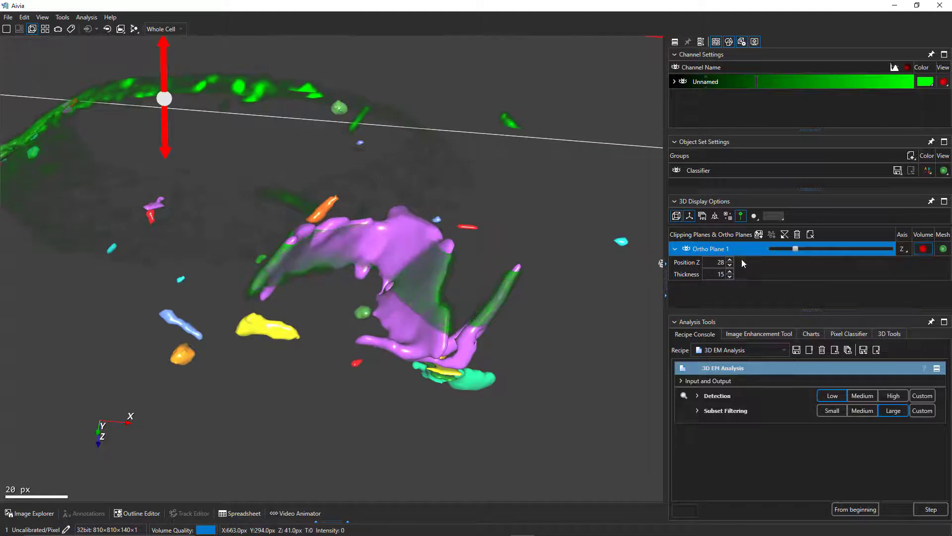
{"action": "left_click", "coordinate": [942, 249]}
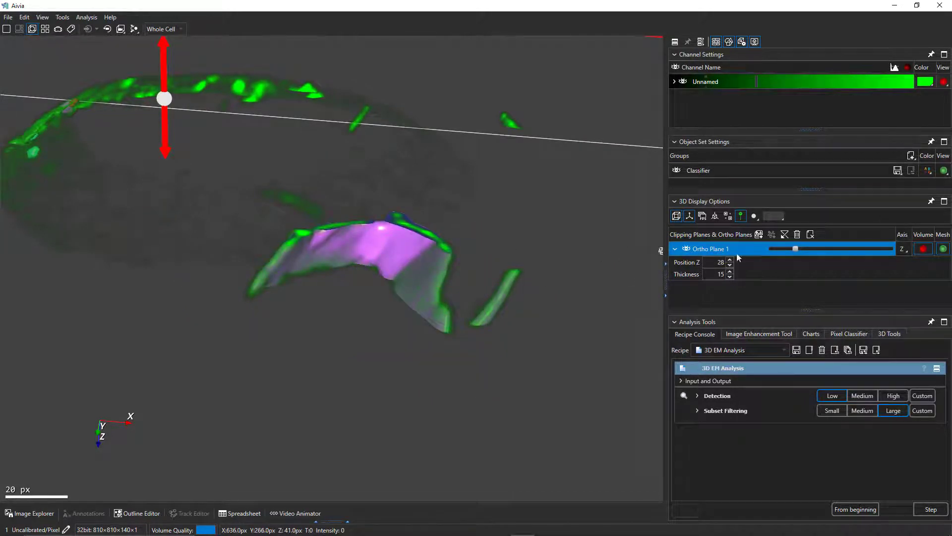
Step: Hide the ortho plane and examine the segmented meshes against the whole volume from several angles, up close and from afar
{"action": "left_click", "coordinate": [687, 249]}
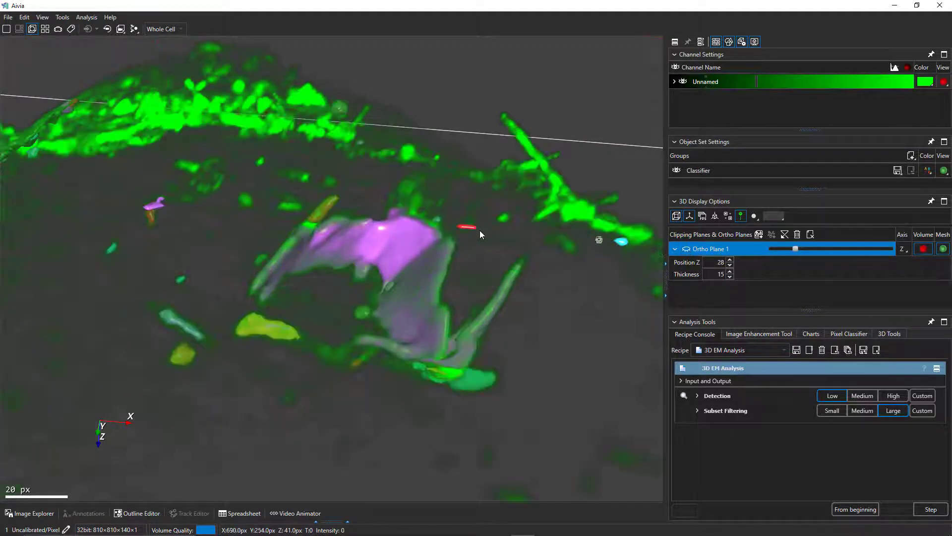
{"action": "scroll", "coordinate": [421, 228], "scroll_direction": "down", "scroll_amount": 4}
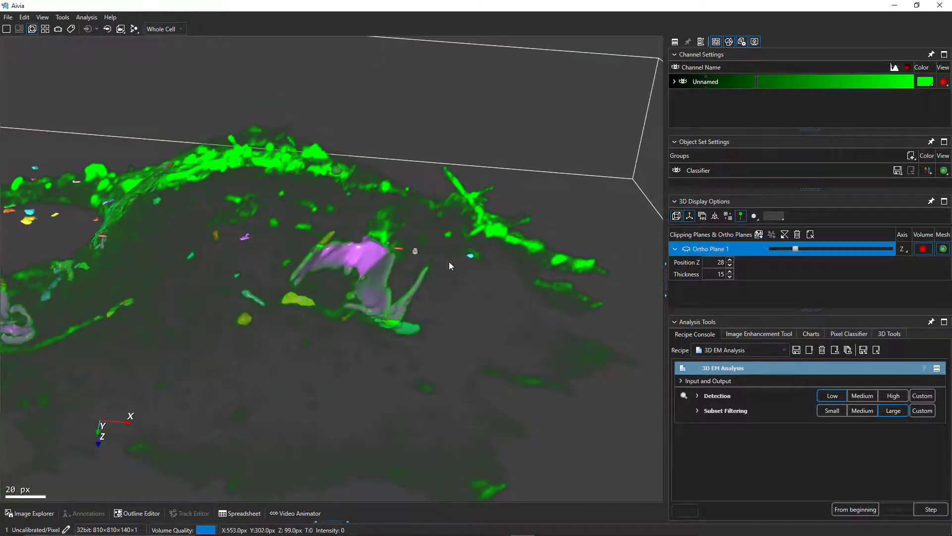
{"action": "left_click_drag", "start_coordinate": [450, 262], "coordinate": [388, 315]}
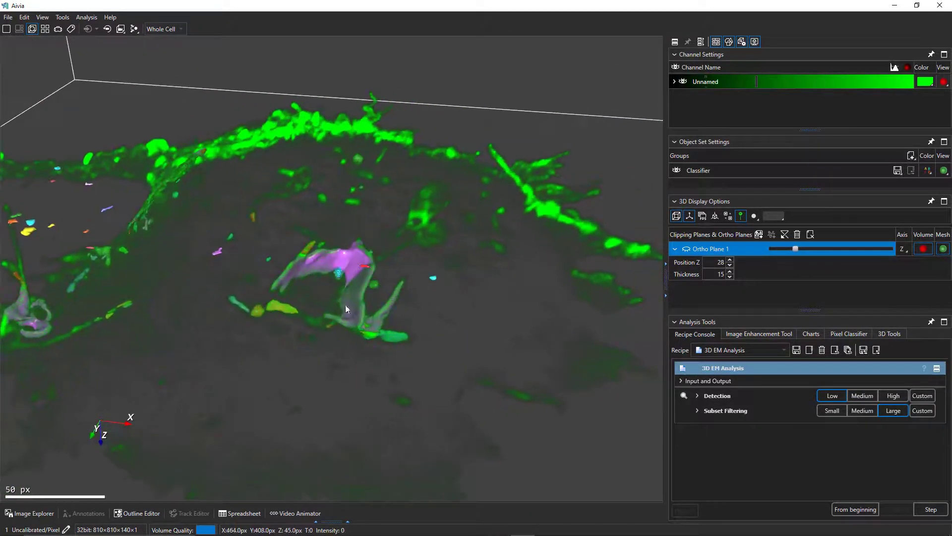
{"action": "mouse_move", "coordinate": [206, 360]}
{"action": "left_mouse_down"}
{"action": "mouse_move", "coordinate": [327, 371]}
{"action": "mouse_move", "coordinate": [314, 335]}
{"action": "mouse_move", "coordinate": [203, 307]}
{"action": "mouse_move", "coordinate": [342, 415]}
{"action": "mouse_move", "coordinate": [171, 295]}
{"action": "mouse_move", "coordinate": [142, 304]}
{"action": "mouse_move", "coordinate": [174, 370]}
{"action": "mouse_move", "coordinate": [292, 371]}
{"action": "mouse_move", "coordinate": [192, 349]}
{"action": "left_mouse_up"}
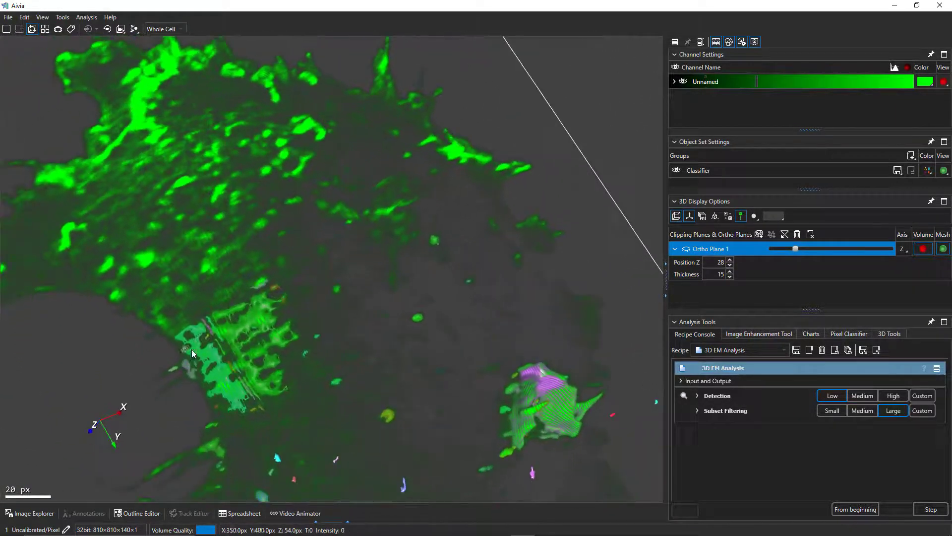
{"action": "left_click_drag", "start_coordinate": [388, 369], "coordinate": [308, 286]}
{"action": "scroll", "coordinate": [373, 287], "scroll_direction": "up", "scroll_amount": 3}
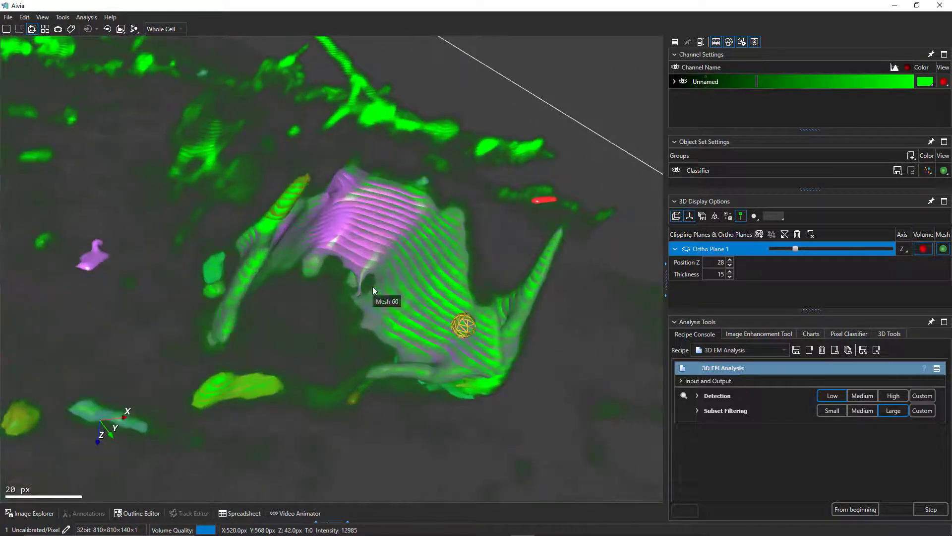
{"action": "scroll", "coordinate": [525, 347], "scroll_direction": "up", "scroll_amount": 3}
{"action": "left_click_drag", "start_coordinate": [525, 347], "coordinate": [496, 377]}
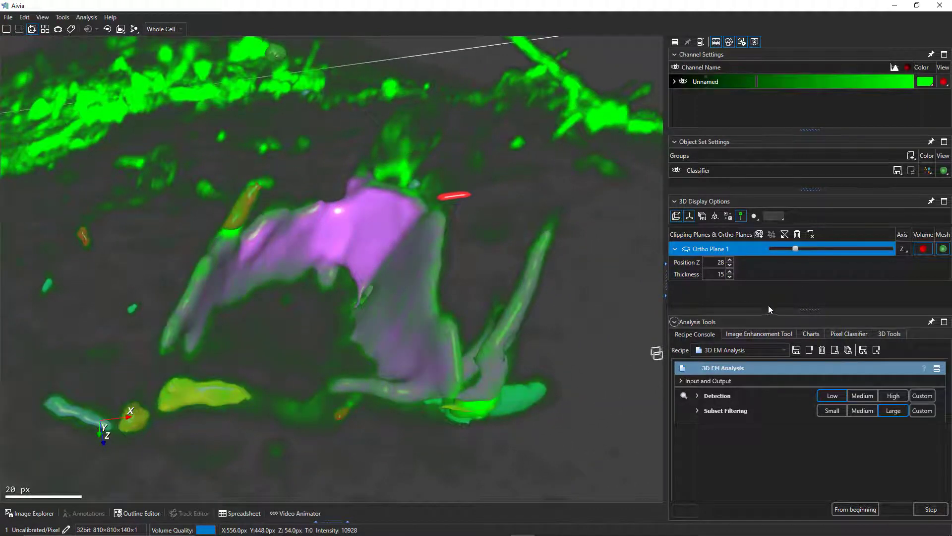
Step: Look at the Pixel Classifier settings and its preview around the segmented structure, and return to the Recipe Console
{"action": "left_click", "coordinate": [847, 334]}
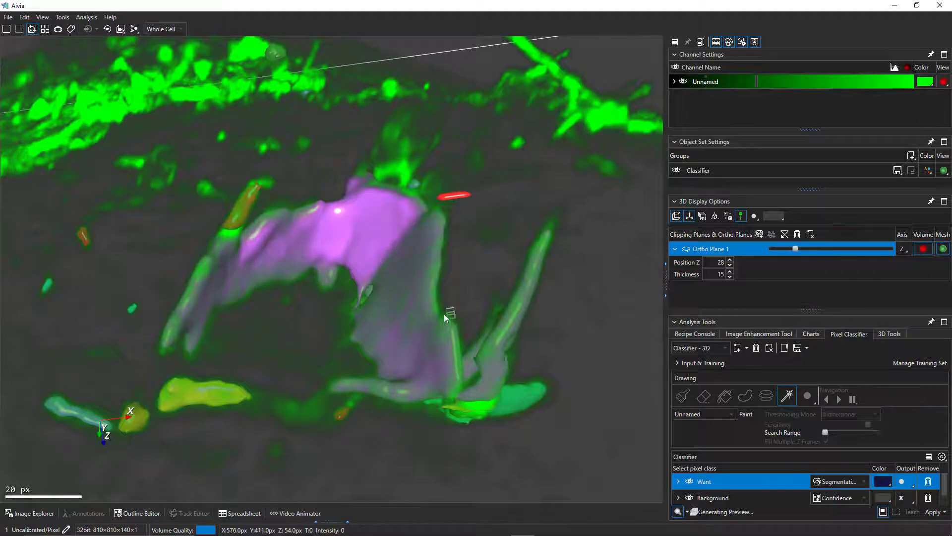
{"action": "scroll", "coordinate": [445, 315], "scroll_direction": "down", "scroll_amount": 2}
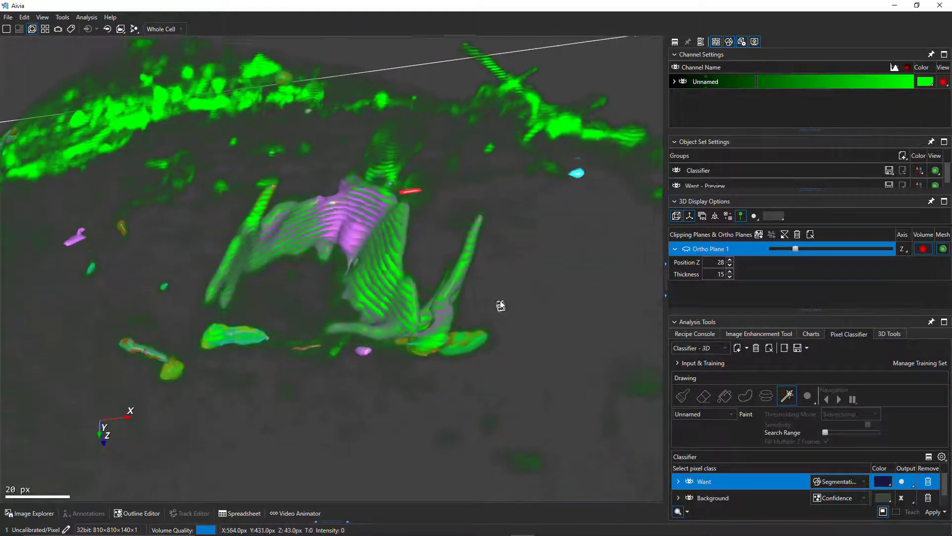
{"action": "left_click", "coordinate": [695, 335]}
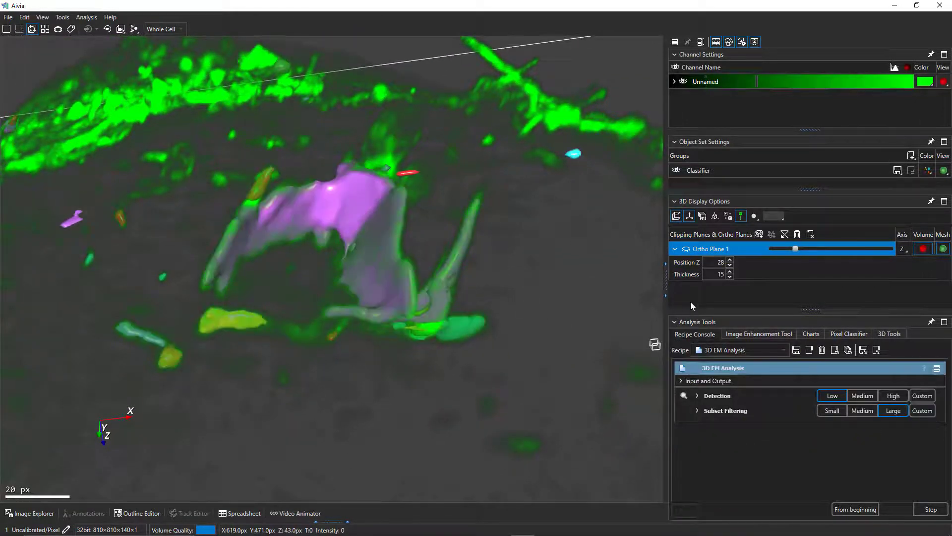